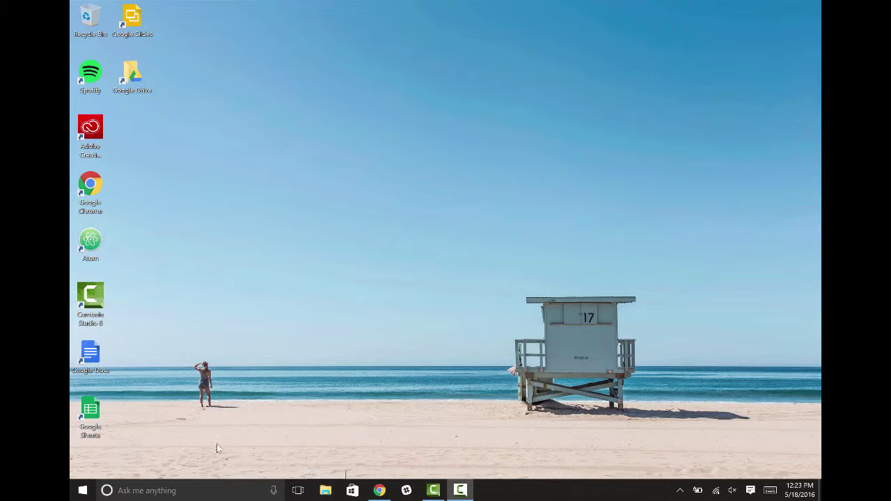
# Open the Lexar (D:) thumb drive in File Explorer, glancing inside Files 2 before returning.
pyautogui.click(84, 489)
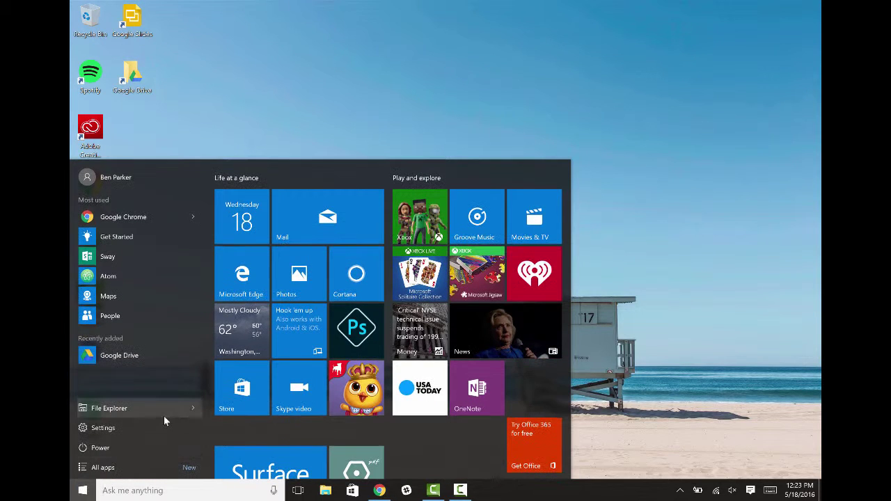
pyautogui.click(164, 414)
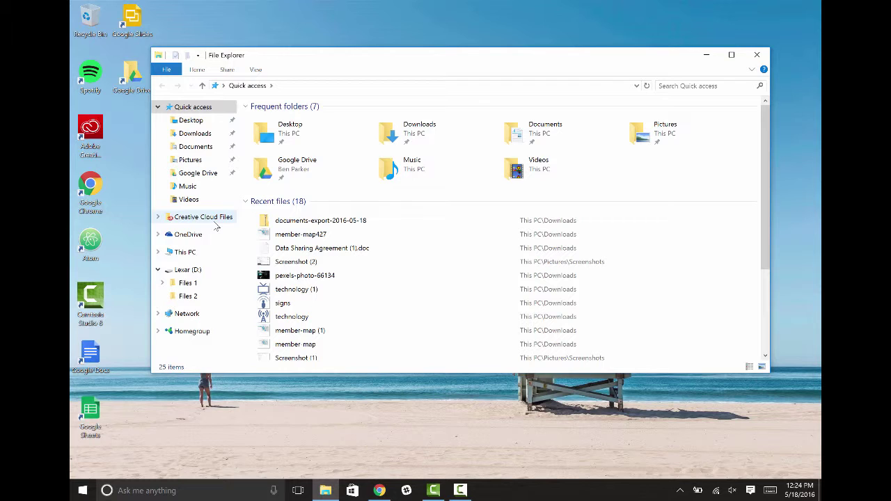
pyautogui.click(185, 252)
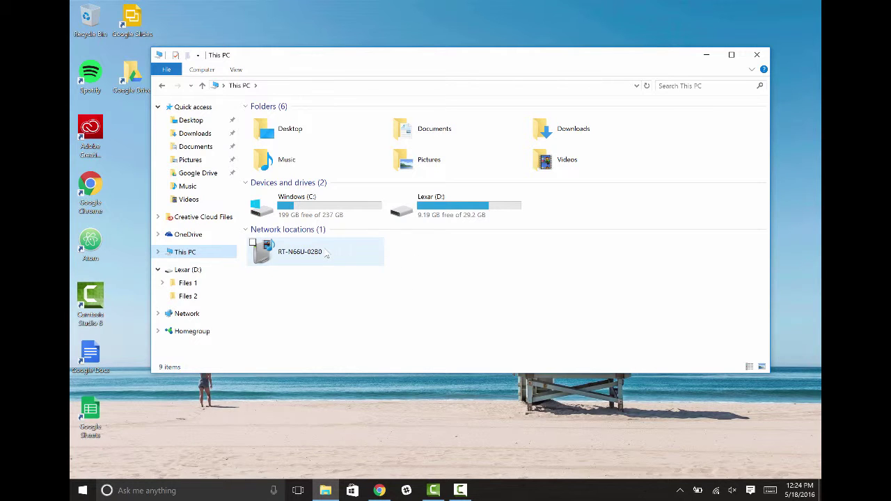
pyautogui.doubleClick(438, 209)
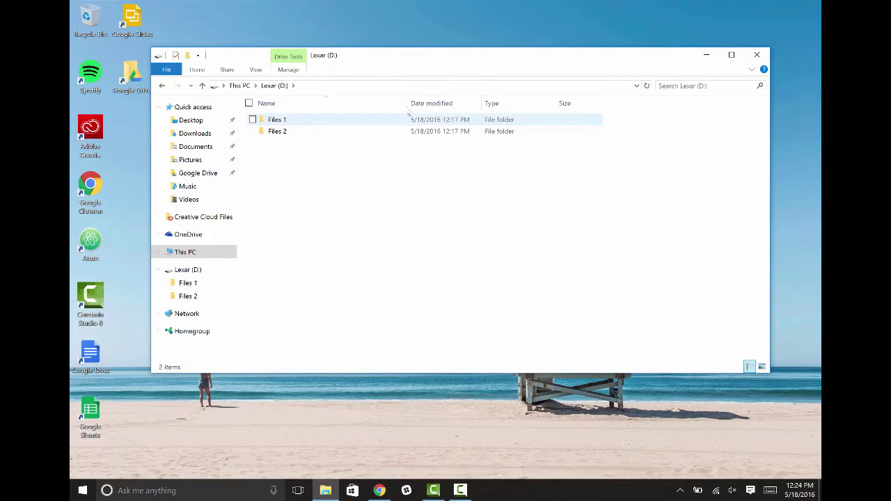
pyautogui.doubleClick(296, 131)
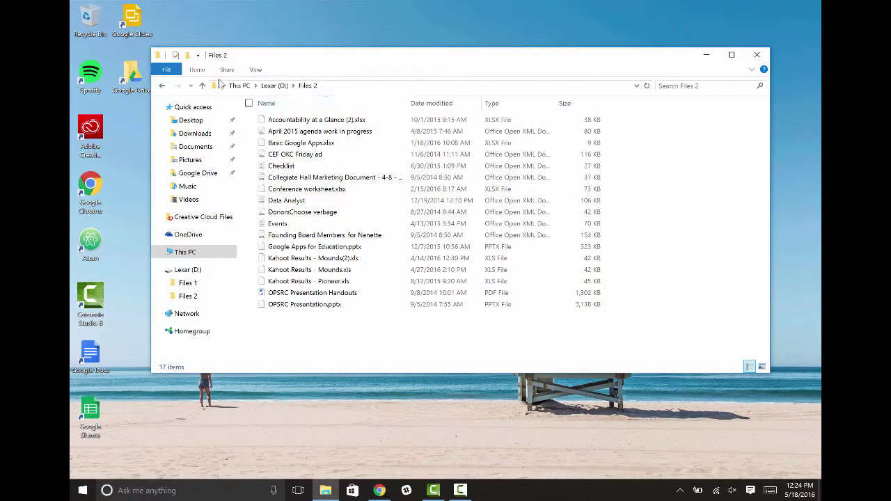
pyautogui.click(162, 86)
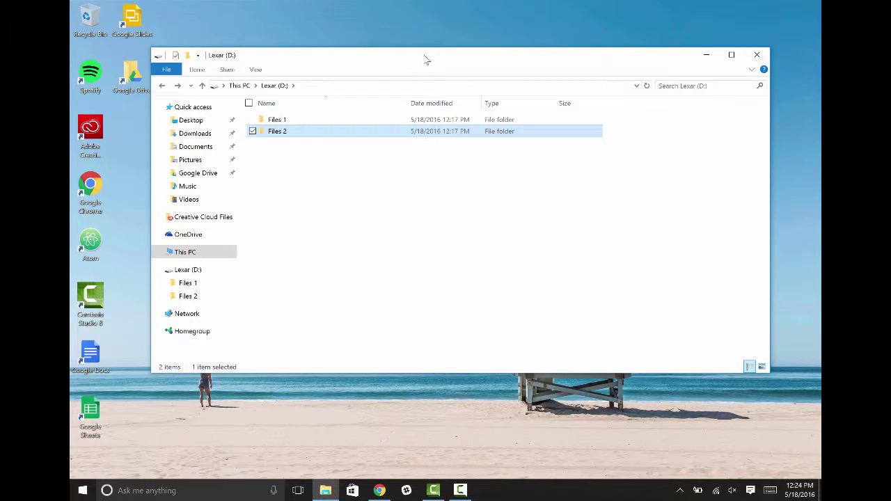
# Move the Explorer window aside and add a desktop folder named 'Files For Google Drive'.
pyautogui.moveTo(425, 58); pyautogui.dragTo(511, 43)
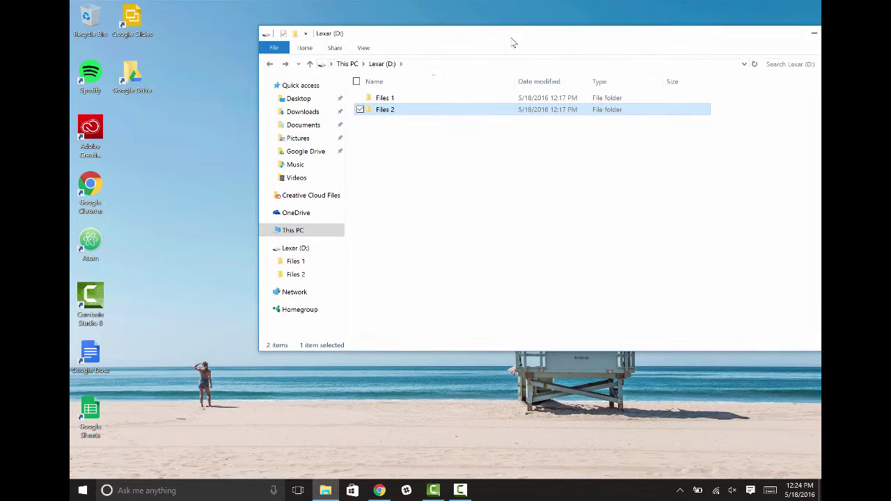
pyautogui.rightClick(122, 129)
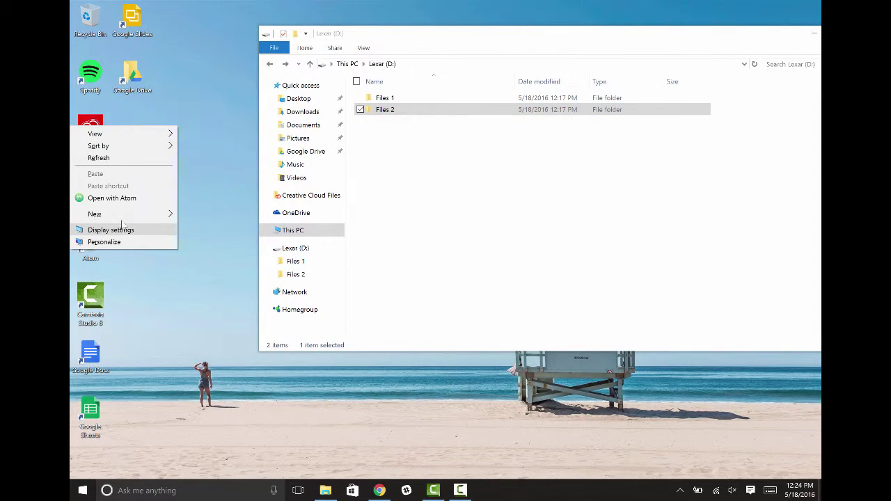
pyautogui.click(201, 214)
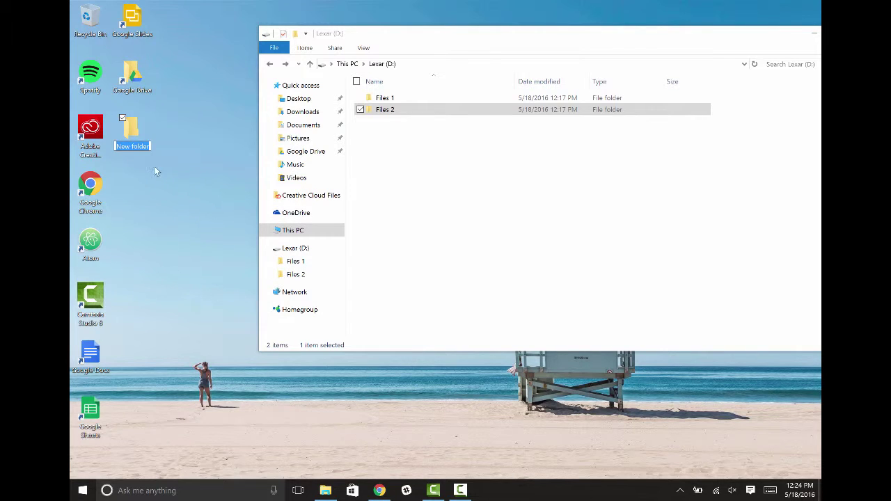
pyautogui.write('Files')
pyautogui.write(' For Google ')
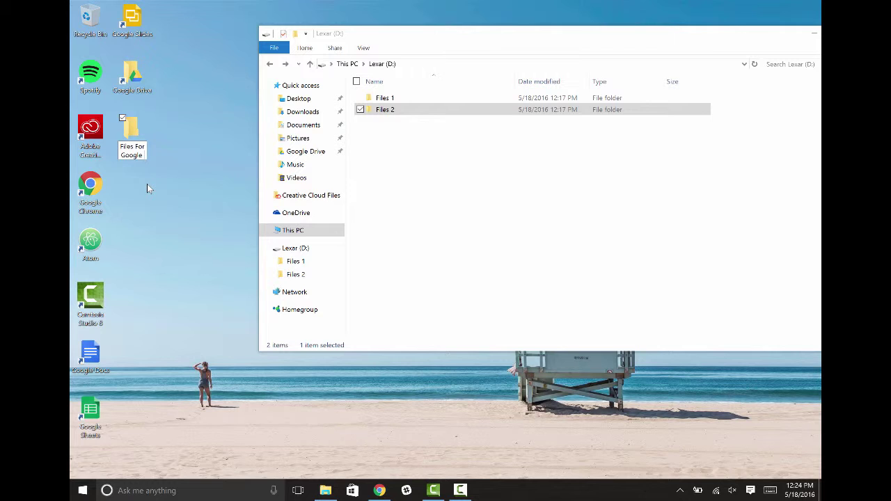
pyautogui.write('Drive')
pyautogui.press('Return')
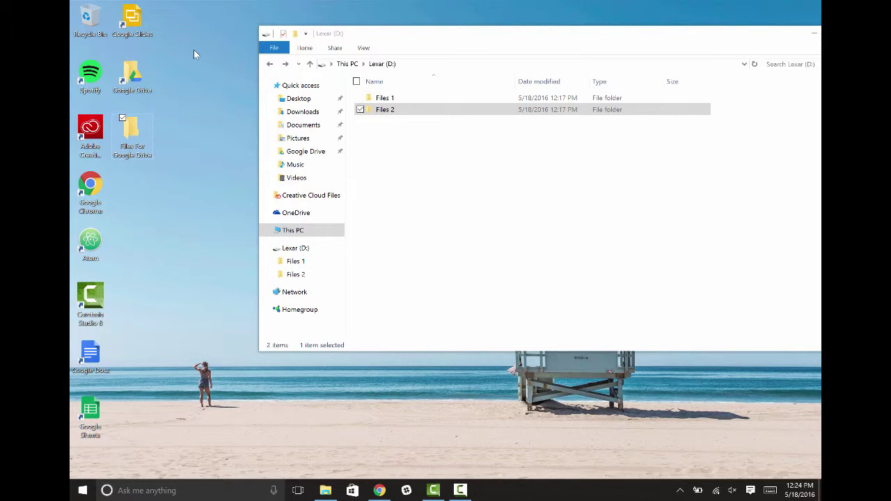
# Copy all 17 files in Lexar's Files 2 onto the Files For Google Drive desktop folder.
pyautogui.doubleClick(384, 113)
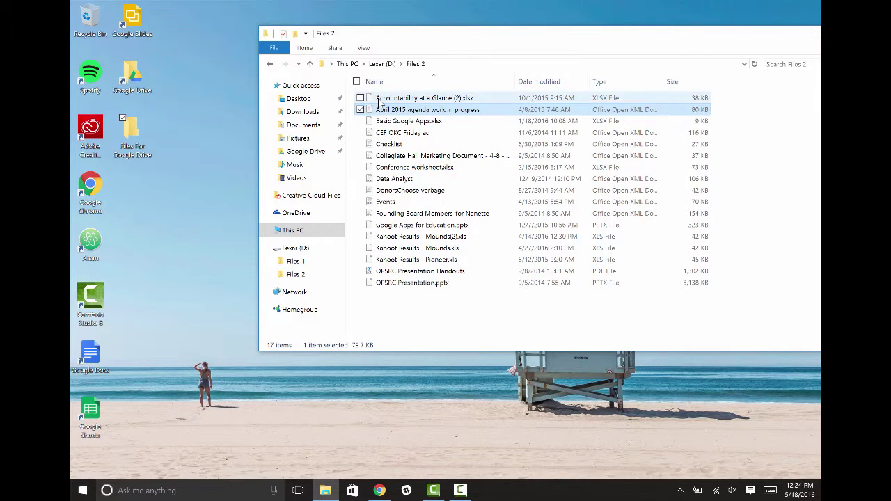
pyautogui.click(380, 99)
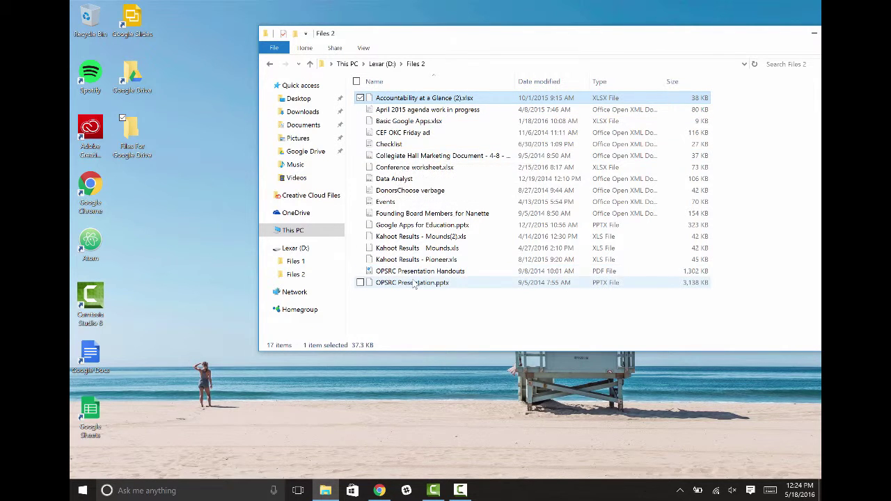
pyautogui.keyDown('shift'); pyautogui.click(414, 282); pyautogui.keyUp('shift')
pyautogui.moveTo(406, 211); pyautogui.dragTo(131, 135)
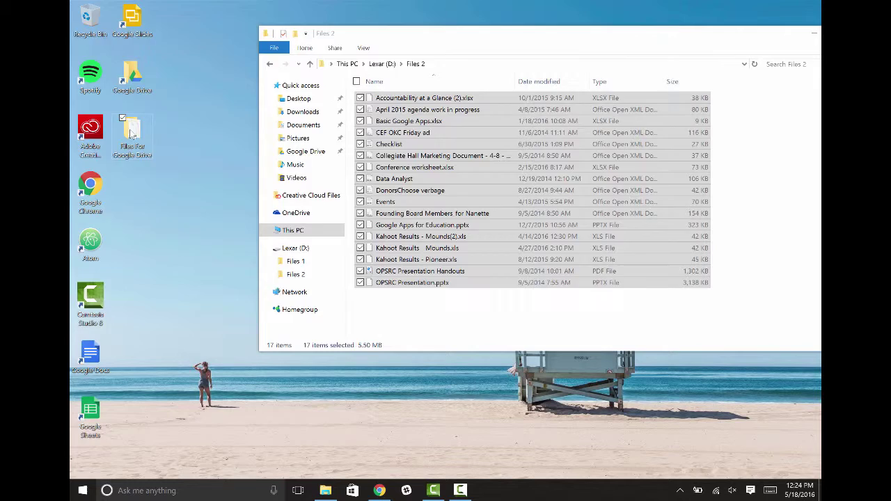
# Open Files For Google Drive to verify the copies, then close the Files 2 window.
pyautogui.doubleClick(131, 134)
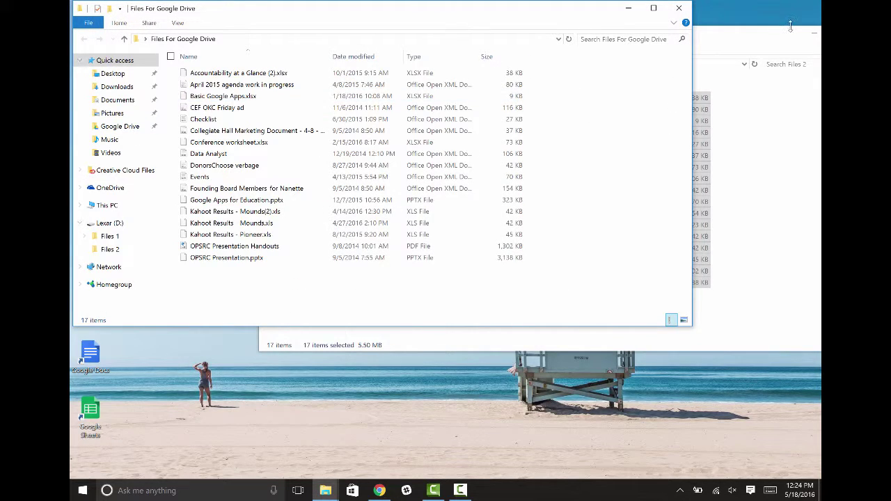
pyautogui.moveTo(790, 28); pyautogui.dragTo(748, 31)
pyautogui.click(771, 40)
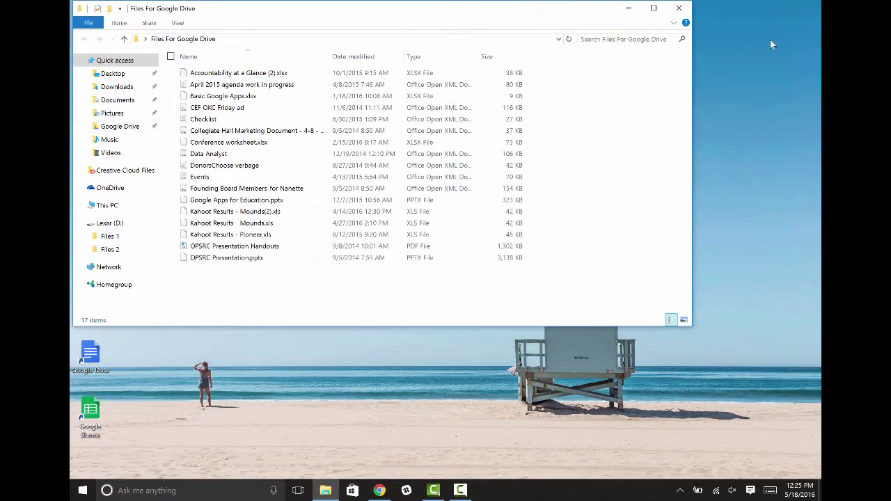
# Close Files For Google Drive and go into the Google Drive sync folder's 5th Grade folder.
pyautogui.hotkey('alt', 'F4')
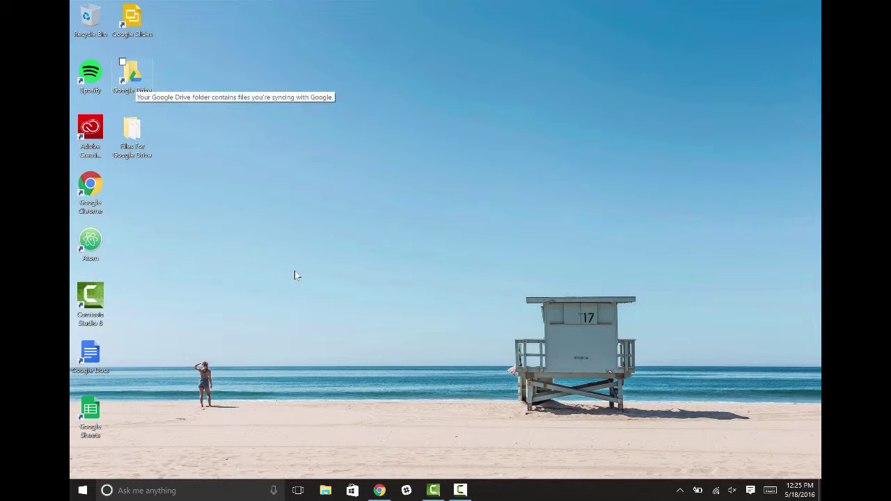
pyautogui.press('Return')
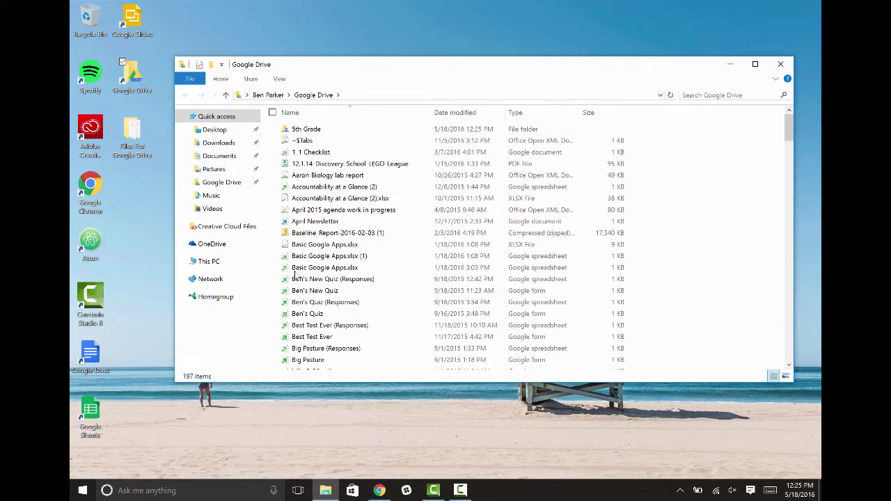
pyautogui.press('Return')
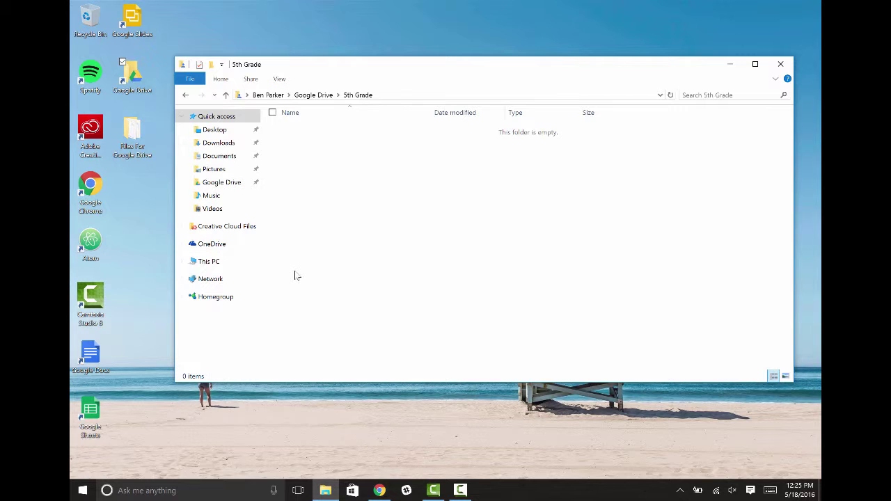
# Create a folder named 'Added from Google Sync' inside 5th Grade.
pyautogui.rightClick(289, 155)
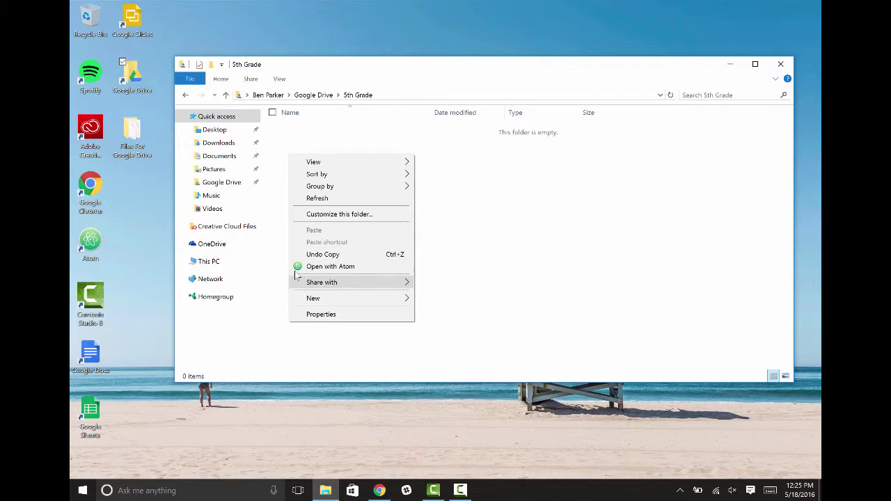
pyautogui.press('Right')
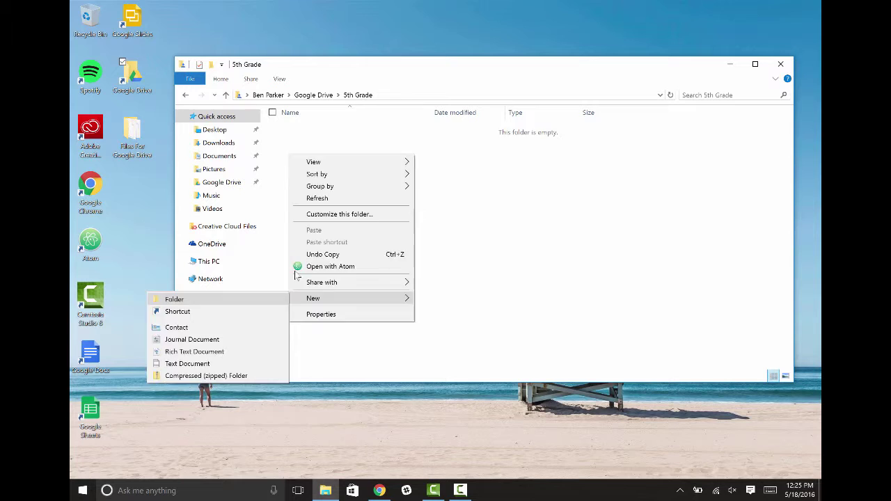
pyautogui.press('Return')
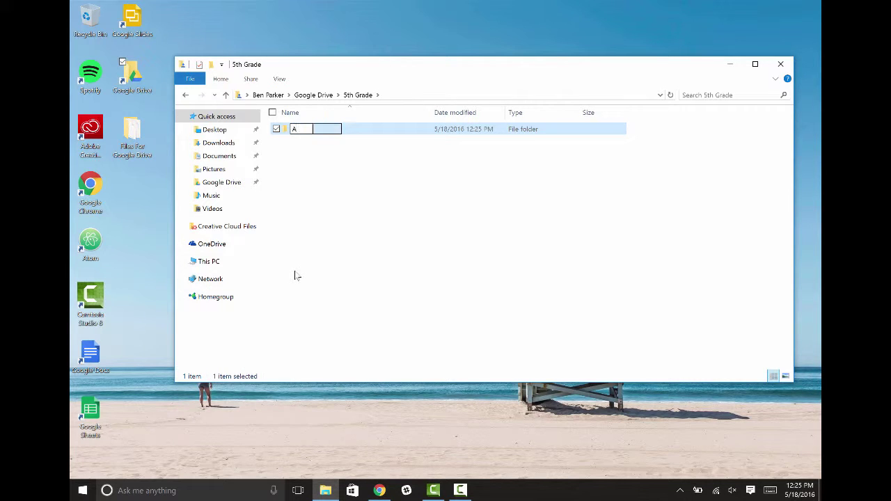
pyautogui.write('Added fr')
pyautogui.write('om Google ')
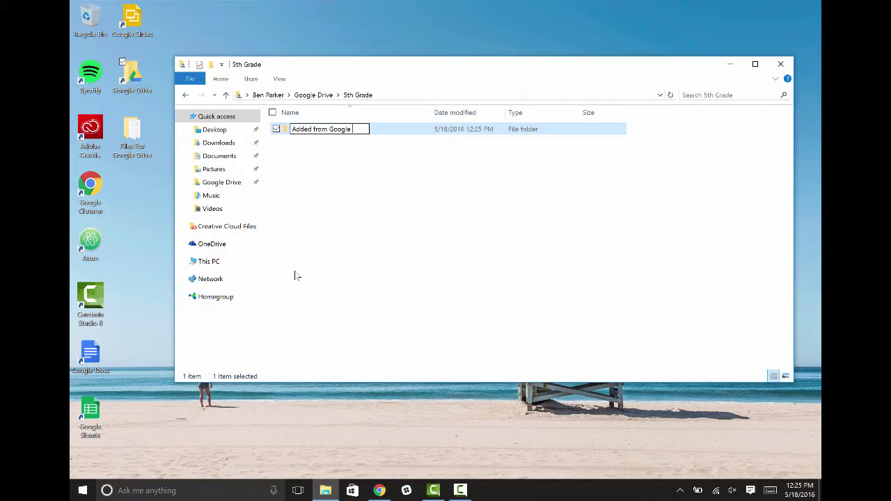
pyautogui.write('Sync')
pyautogui.press('Return')
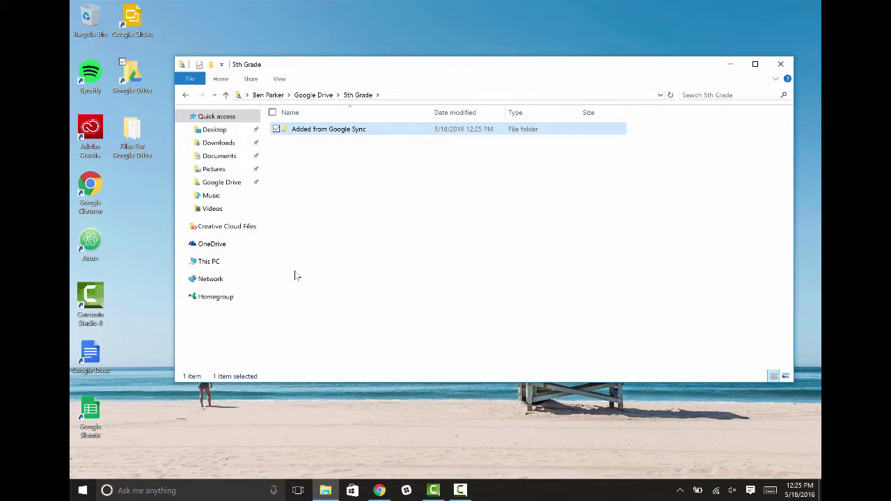
# Create a second 5th Grade folder, 'Added from Web App', then open Added from Google Sync.
pyautogui.rightClick(296, 276)
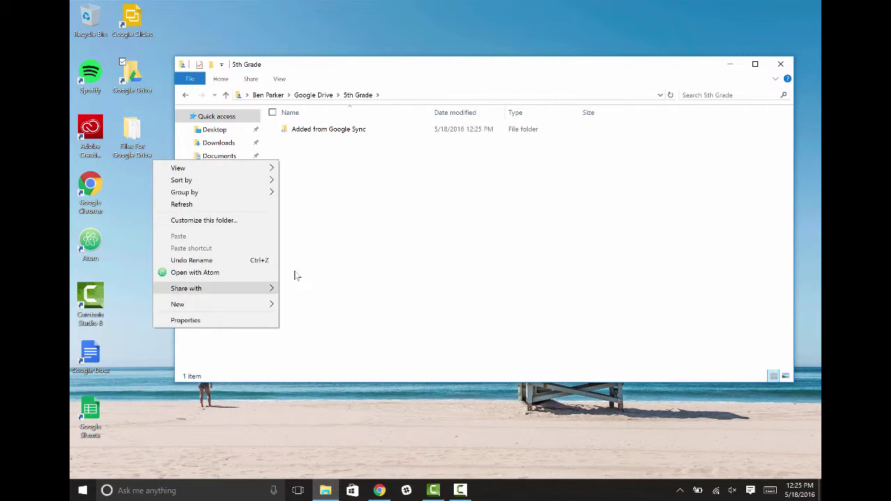
pyautogui.press('Right')
pyautogui.press('Return')
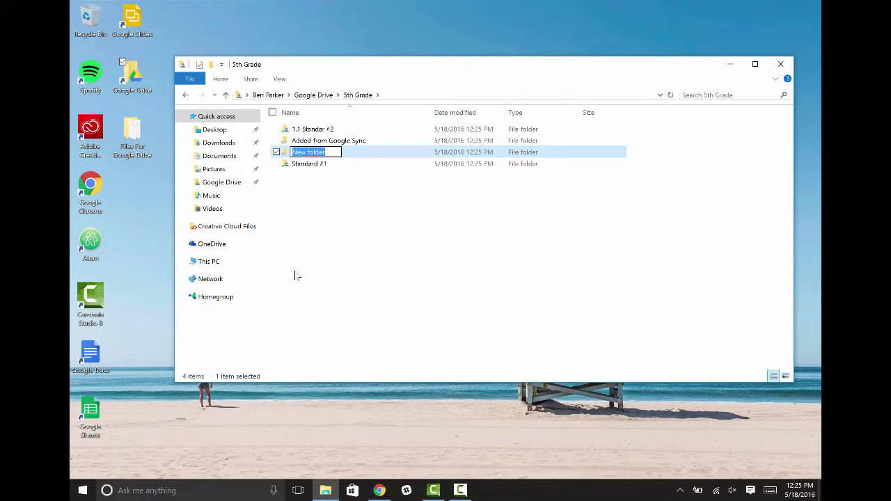
pyautogui.write('Added from')
pyautogui.write(' Web App')
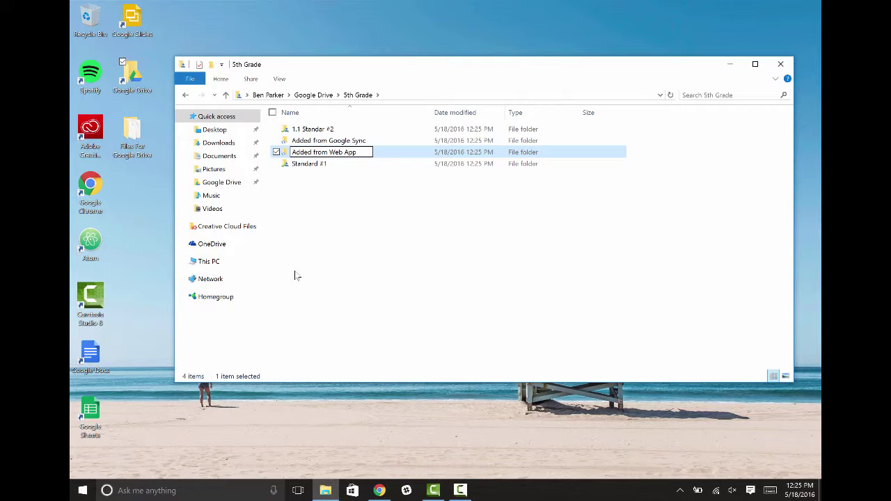
pyautogui.press('Return')
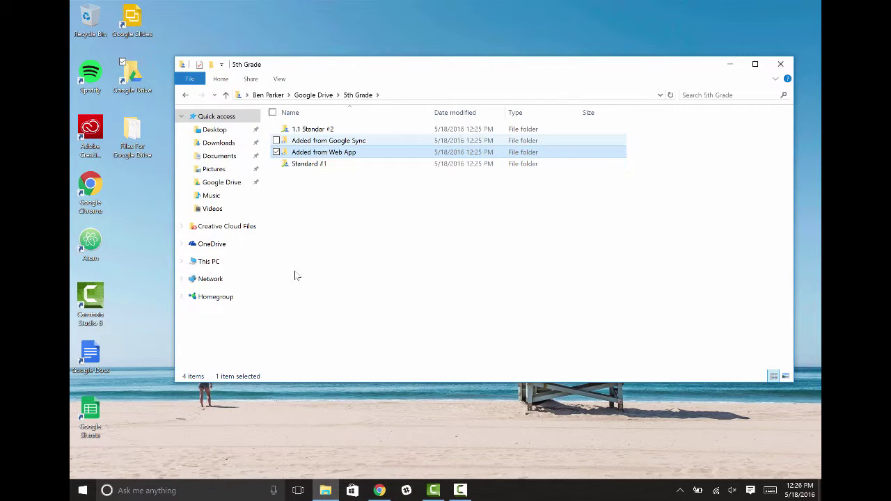
pyautogui.press('Up')
pyautogui.press('Return')
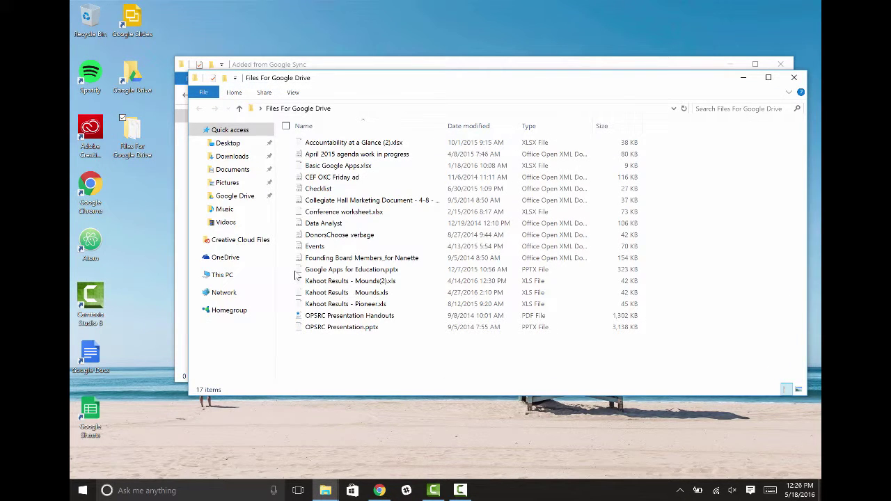
# Paste all 17 files from Files For Google Drive into the Added from Google Sync folder.
pyautogui.moveTo(353, 77); pyautogui.dragTo(356, 191)
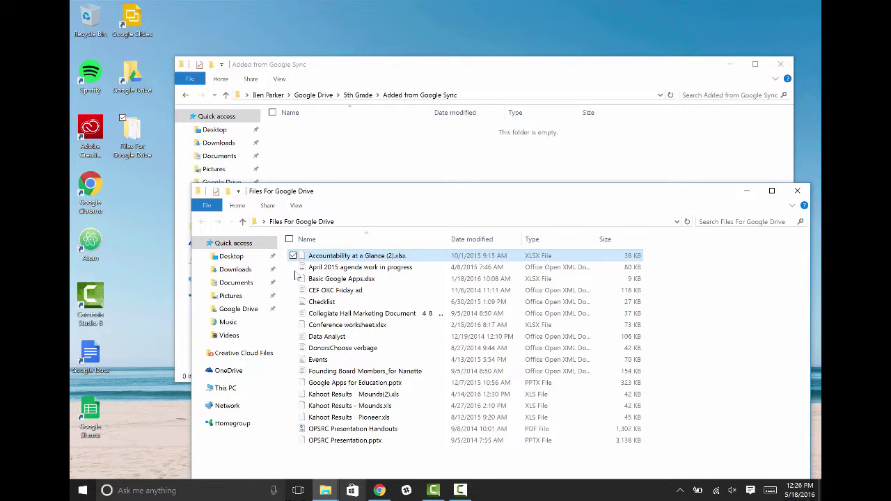
pyautogui.hotkey('ctrl', 'a')
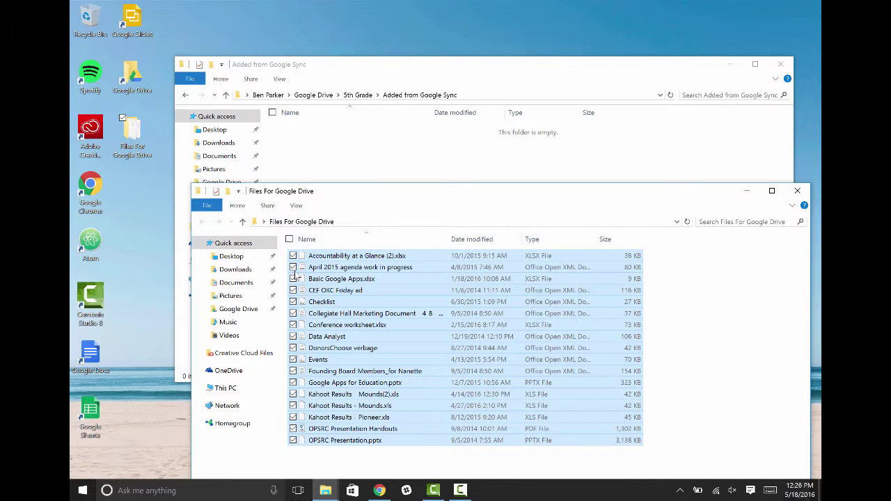
pyautogui.moveTo(295, 274); pyautogui.dragTo(358, 308)
pyautogui.hotkey('alt', 'Tab')
pyautogui.hotkey('ctrl', 'v')
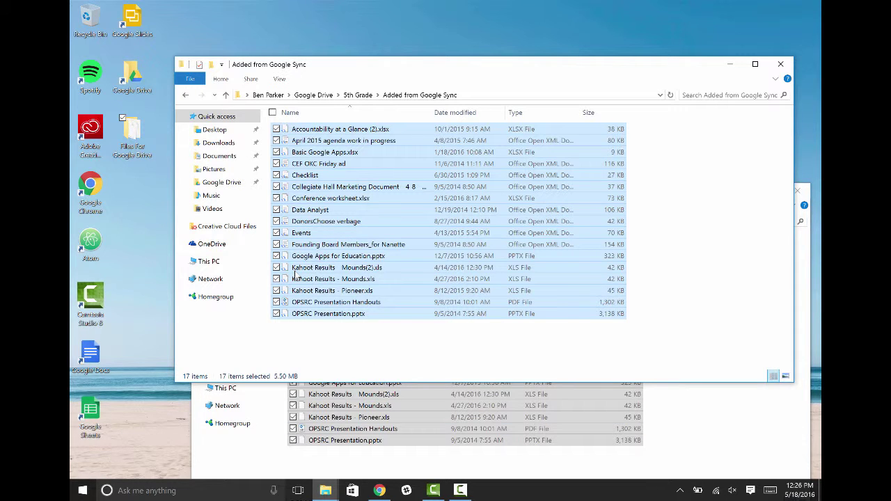
pyautogui.click(418, 344)
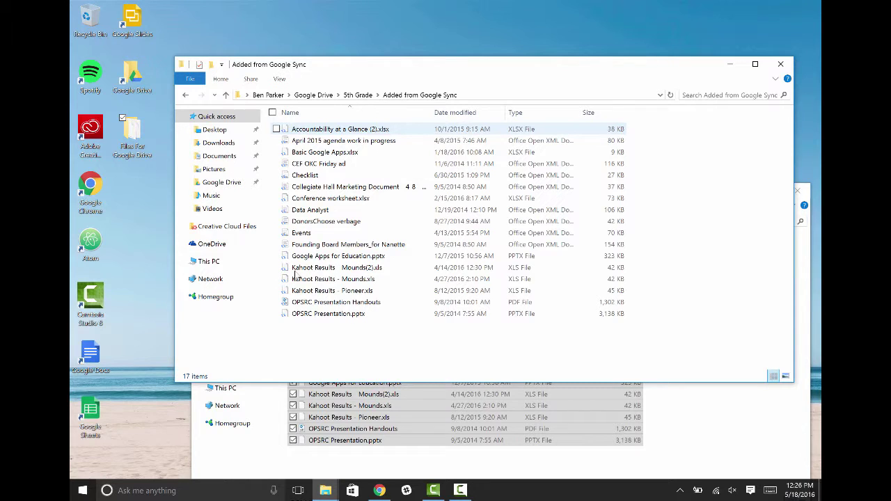
pyautogui.hotkey('alt', 'Up')
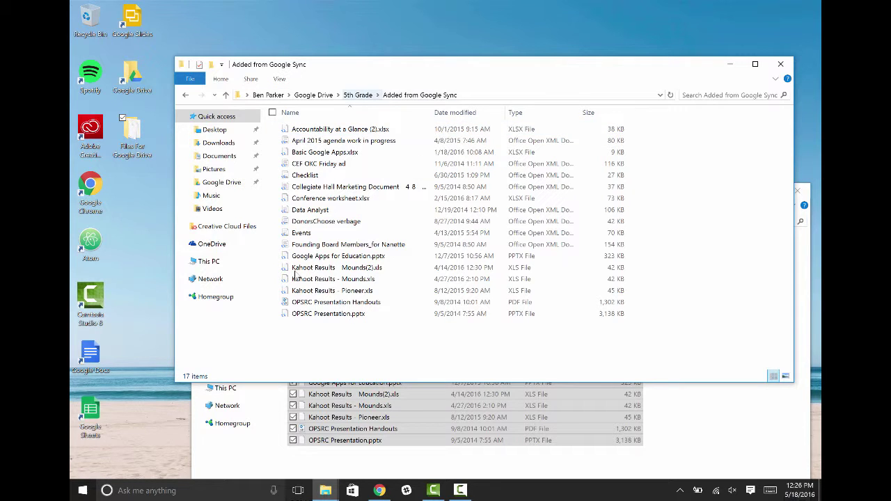
pyautogui.press('Return')
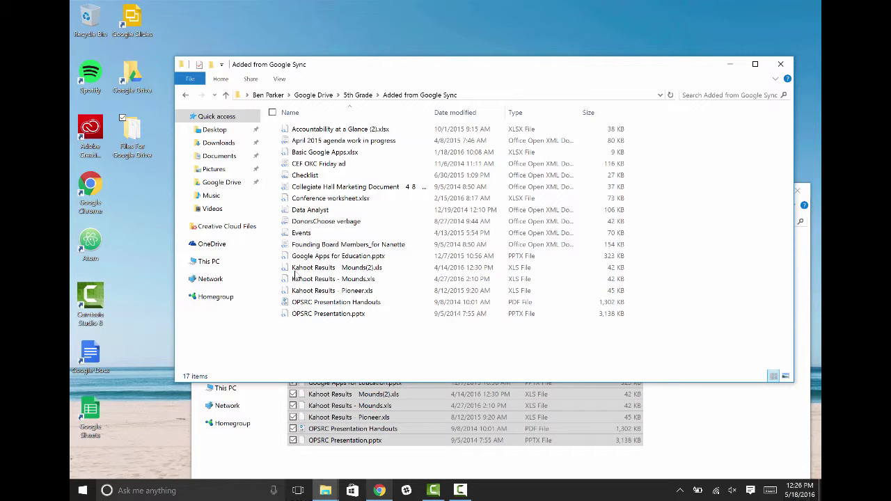
# In the browser's My Drive, find 5th Grade and view the synced files in Added from Google Sync.
pyautogui.hotkey('alt', 'Tab')
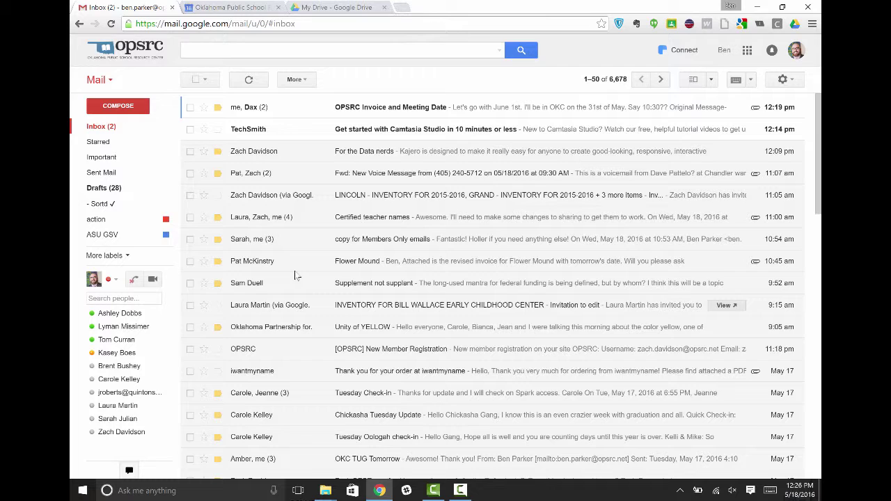
pyautogui.hotkey('ctrl', '3')
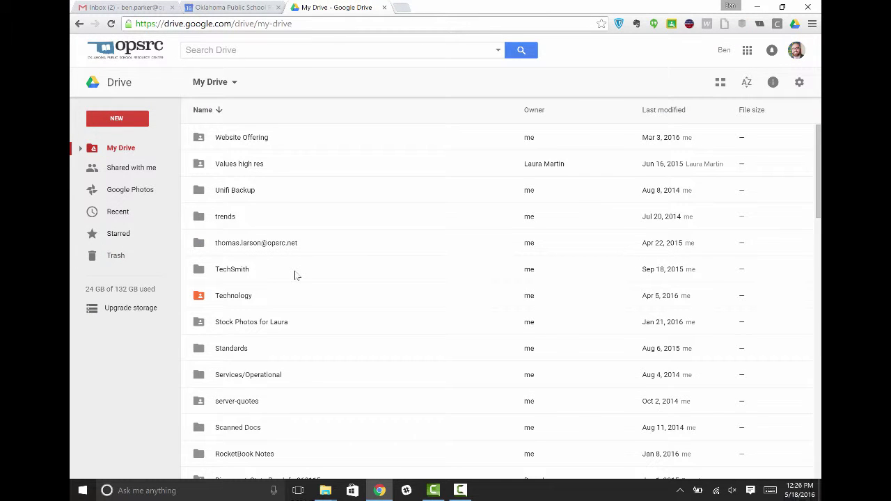
pyautogui.scroll(-2, 294, 275)
pyautogui.scroll(2, 295, 276)
pyautogui.write('/')
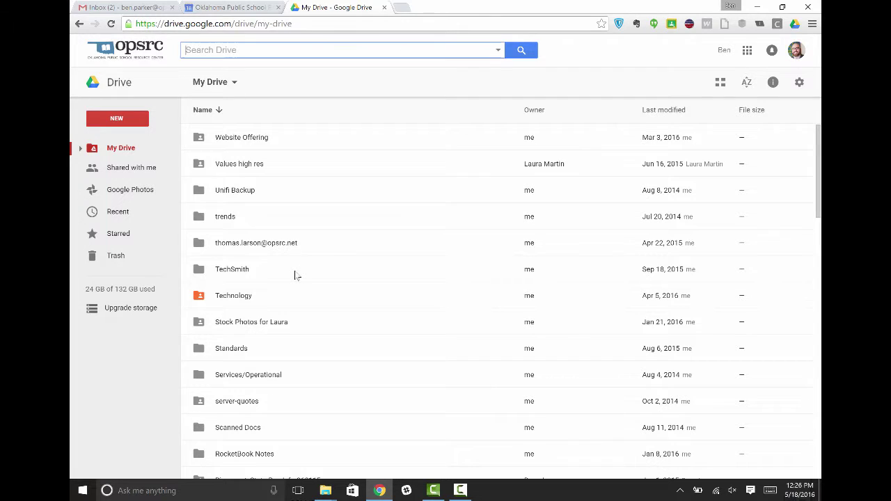
pyautogui.write('5th ')
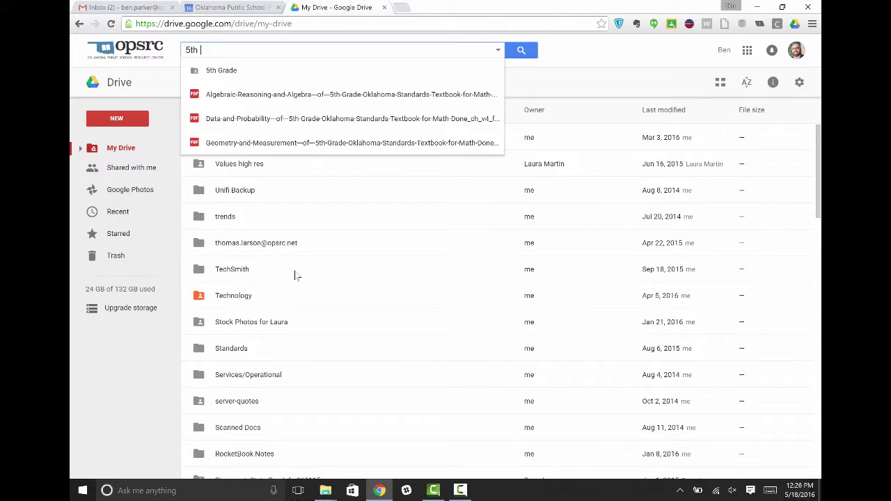
pyautogui.write('Grad')
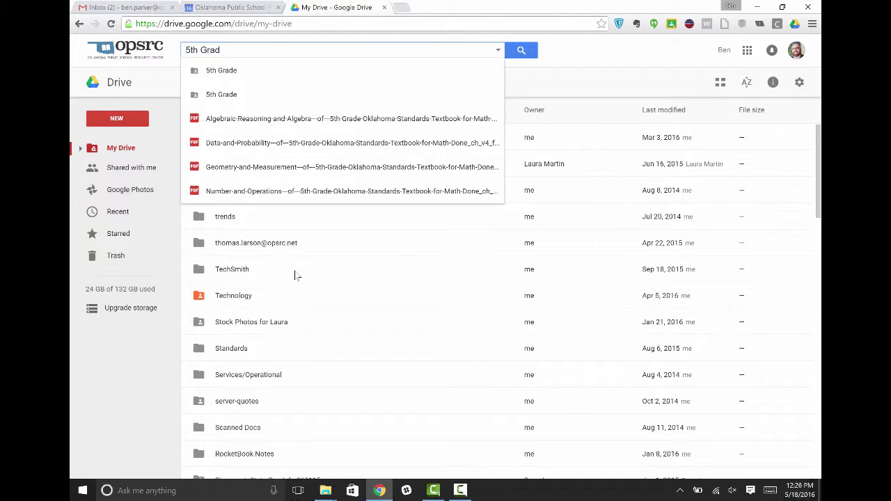
pyautogui.press('Down')
pyautogui.press('Return')
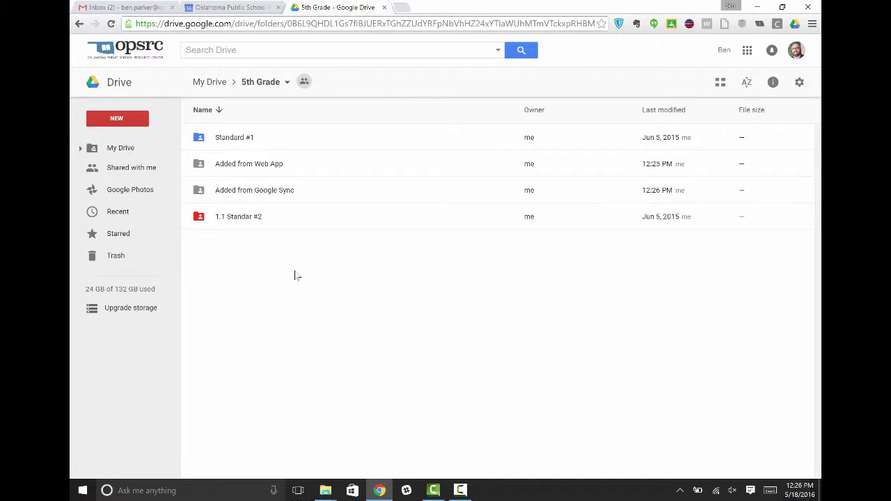
pyautogui.press('Down')
pyautogui.press('Down')
pyautogui.press('Down')
pyautogui.press('Return')
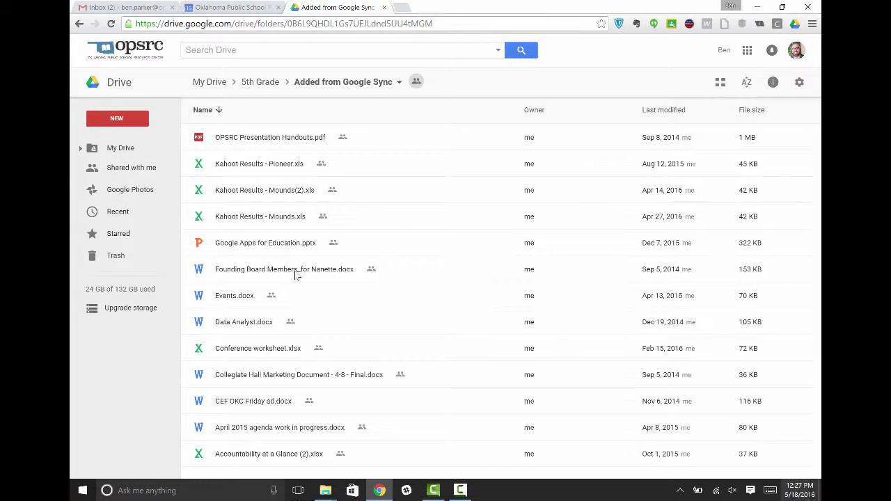
# Return to 5th Grade and open the empty Added from Web App folder.
pyautogui.hotkey('shift', 'Tab')
pyautogui.press('Return')
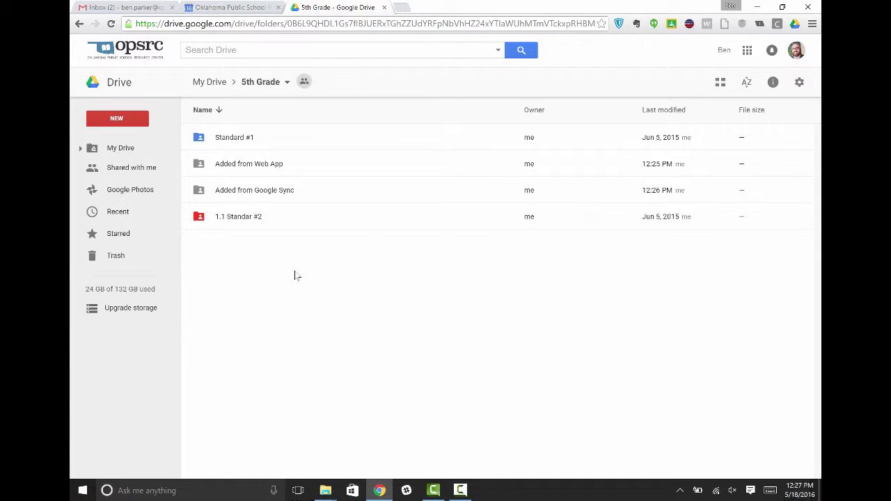
pyautogui.press('Down')
pyautogui.press('Return')
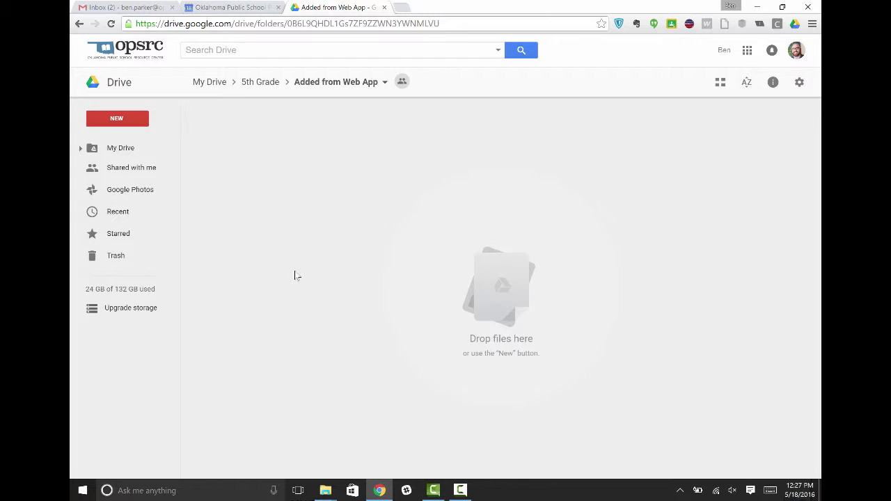
# Upload every file in Files For Google Drive, through OPSRC Presentation.pptx, into Added from Web App.
pyautogui.press('c')
pyautogui.press('Down')
pyautogui.press('Down')
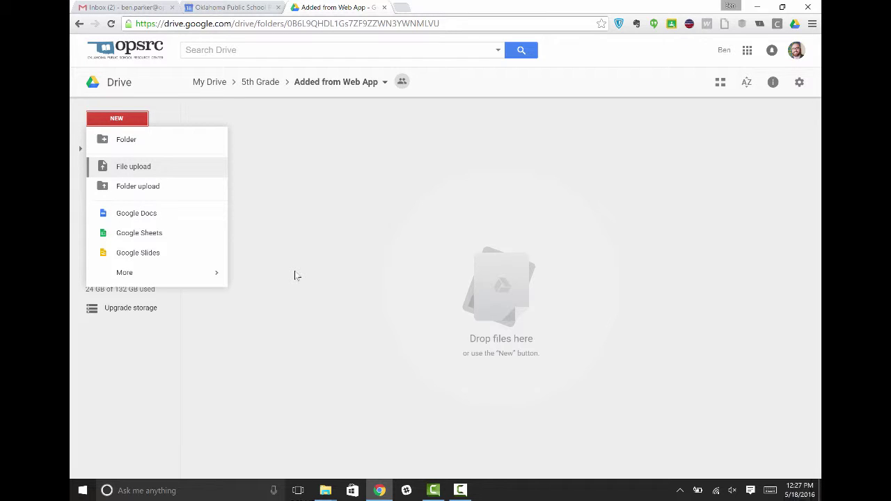
pyautogui.press('Down')
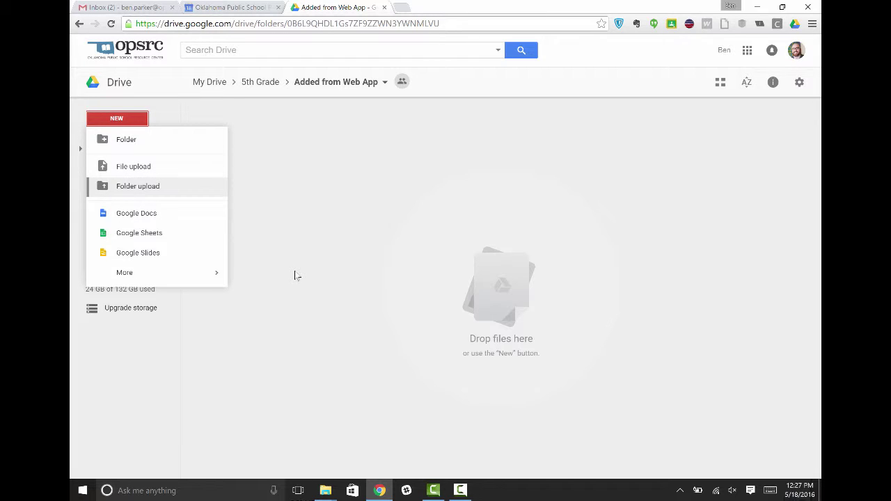
pyautogui.press('Up')
pyautogui.press('Return')
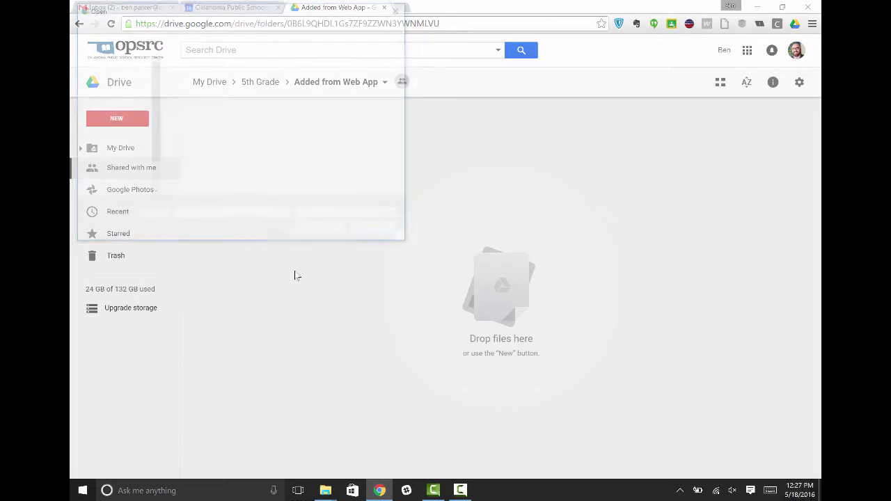
pyautogui.press('Return')
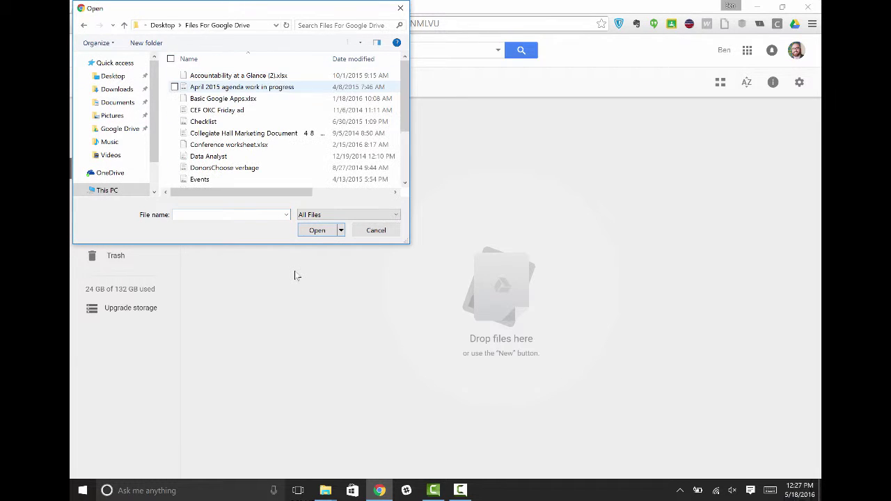
pyautogui.press('Down')
pyautogui.hotkey('ctrl', 'Down')
pyautogui.hotkey('ctrl', 'Down')
pyautogui.hotkey('ctrl', 'Down')
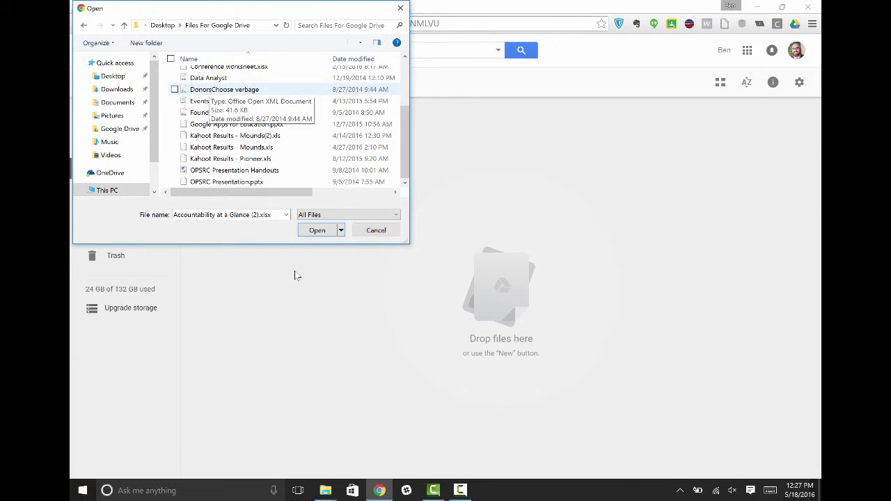
pyautogui.hotkey('ctrl', 'Down')
pyautogui.hotkey('ctrl', 'Down')
pyautogui.hotkey('ctrl', 'Down')
pyautogui.hotkey('ctrl', 'Down')
pyautogui.hotkey('ctrl', 'Down')
pyautogui.hotkey('ctrl', 'Down')
pyautogui.hotkey('shift', 'space')
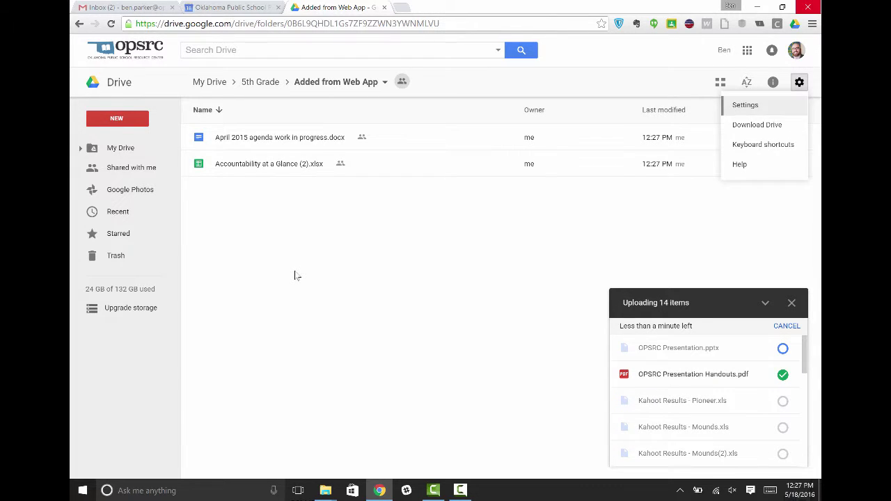
# Confirm Drive settings convert uploads to Google Docs format and collapse the upload progress panel.
pyautogui.click(295, 275)
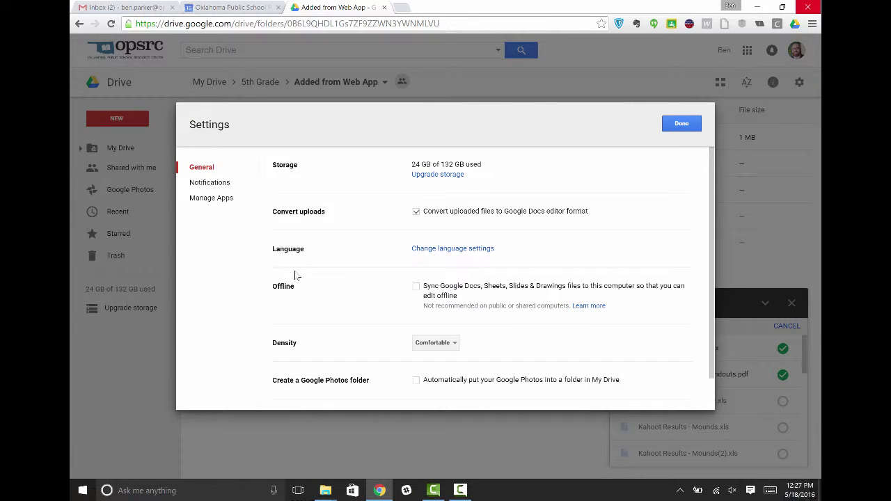
pyautogui.press('Escape')
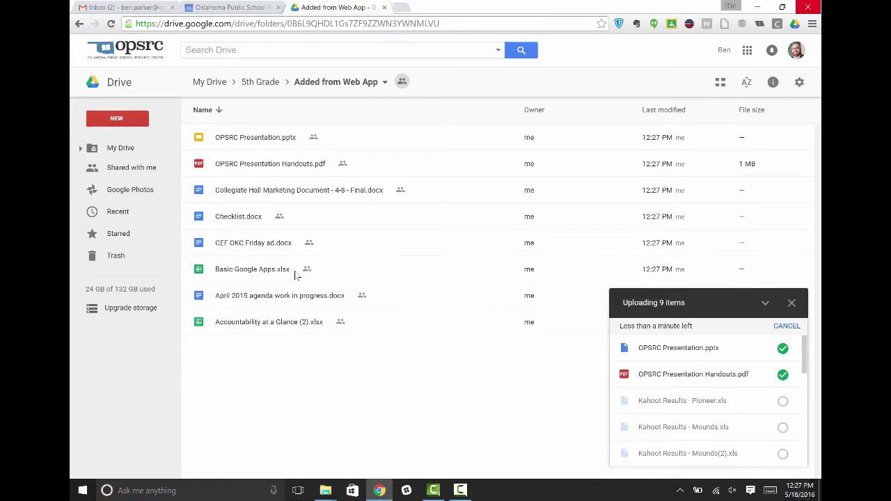
pyautogui.press('Return')
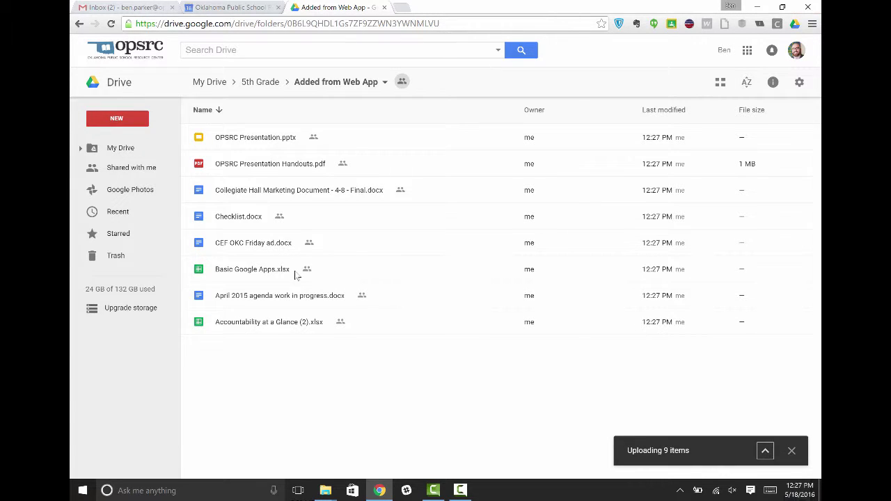
pyautogui.press('Tab')
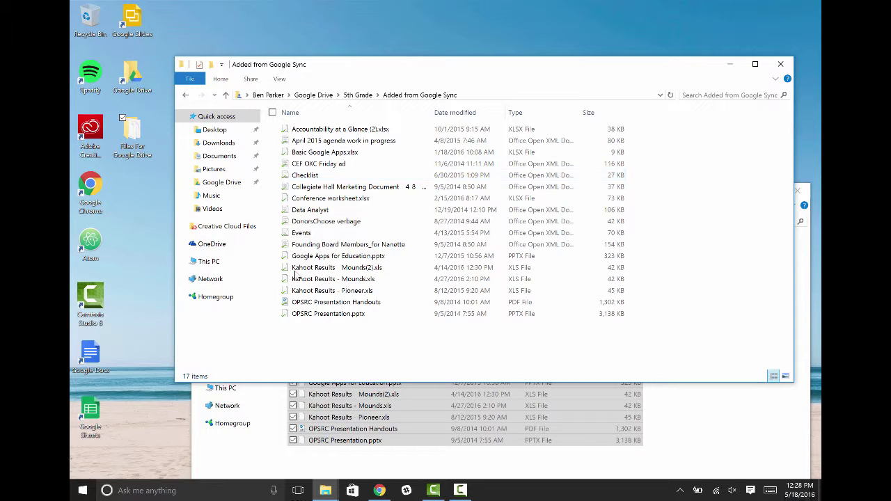
# Close the sync folder windows and reopen the desktop Files For Google Drive folder showing its 17 files.
pyautogui.hotkey('alt', 'F4')
pyautogui.hotkey('alt', 'F4')
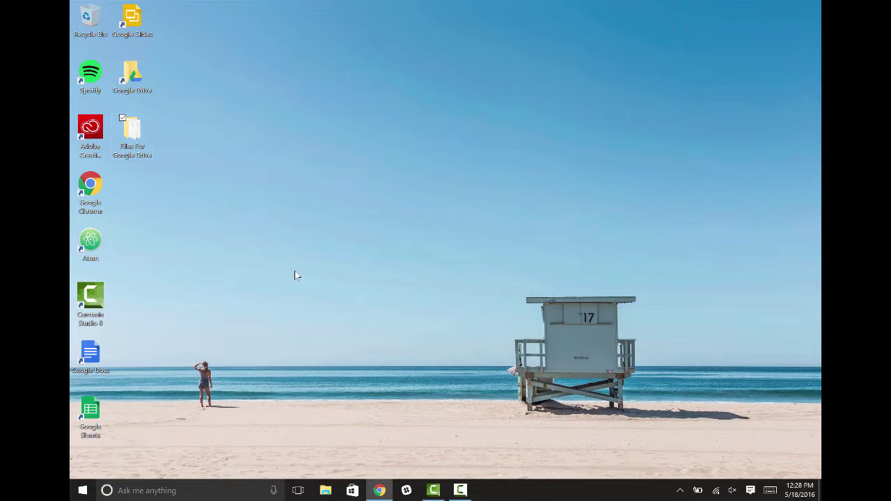
pyautogui.press('Return')
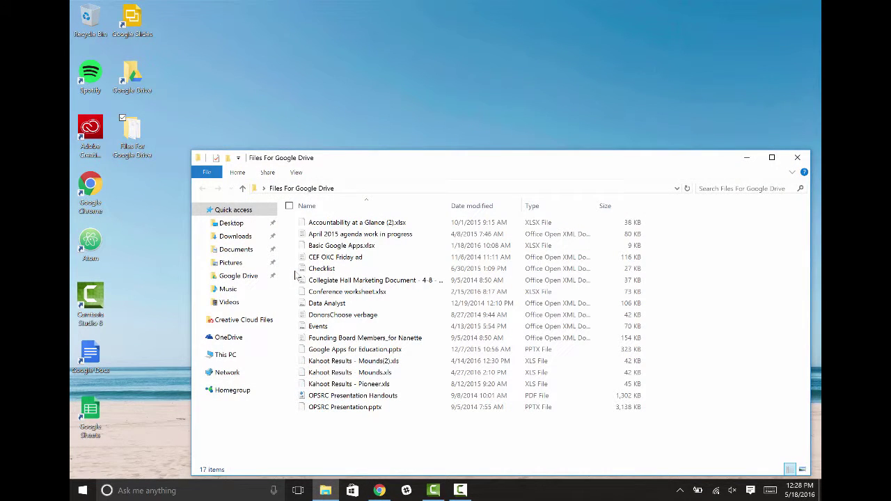